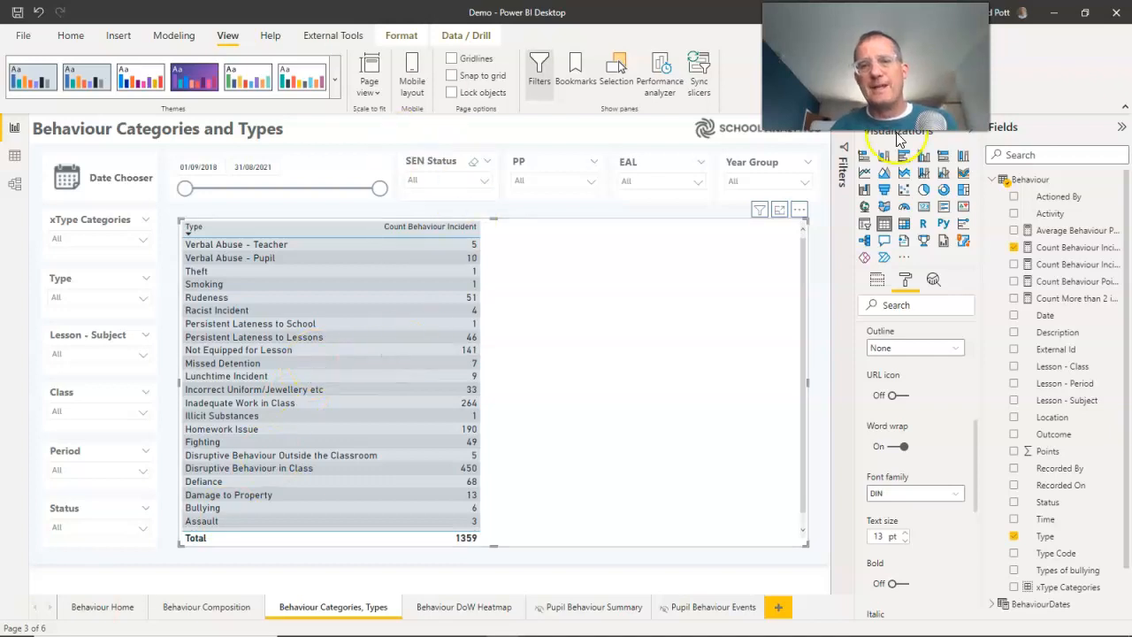
Step: Show the behaviour types and incident counts as a stacked column chart instead of a table
left_click(882, 158)
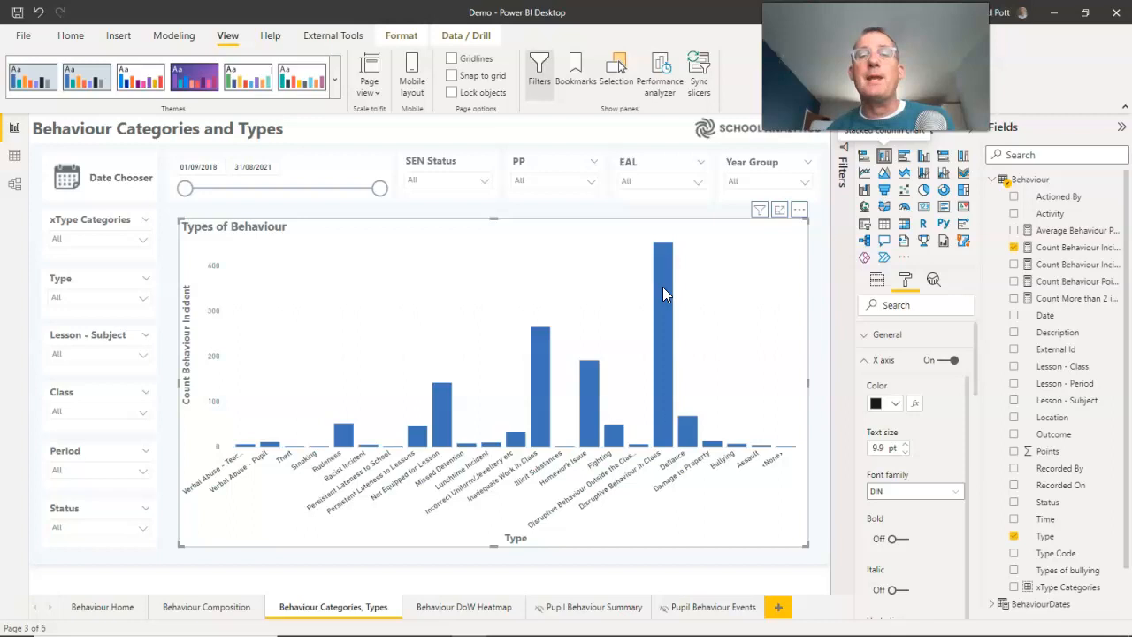
mouse_move(663, 288)
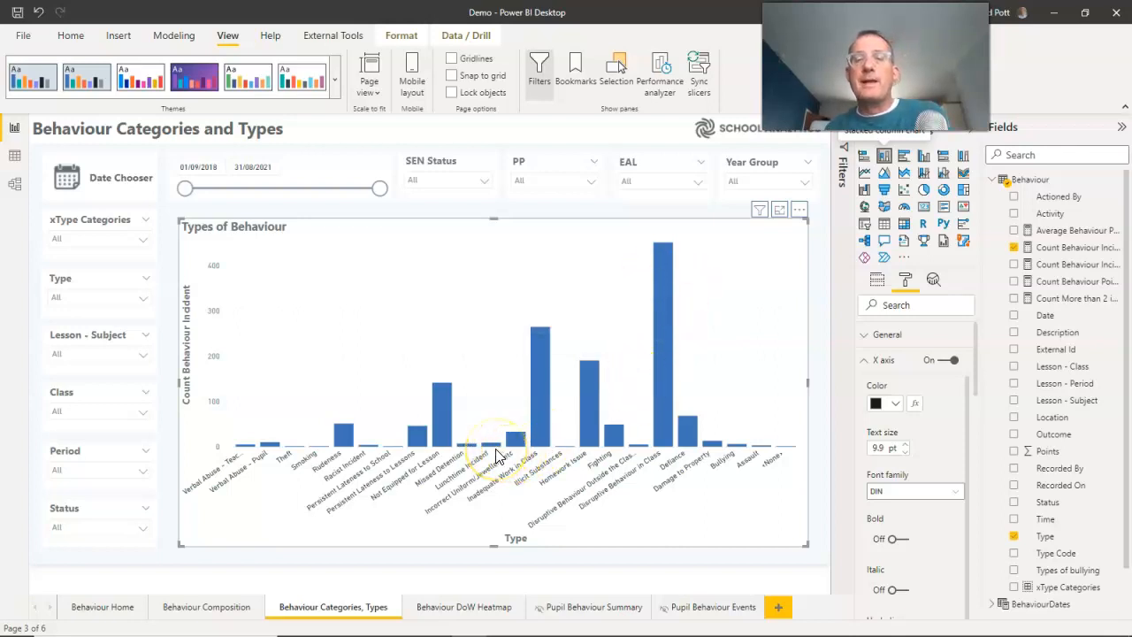
mouse_move(755, 448)
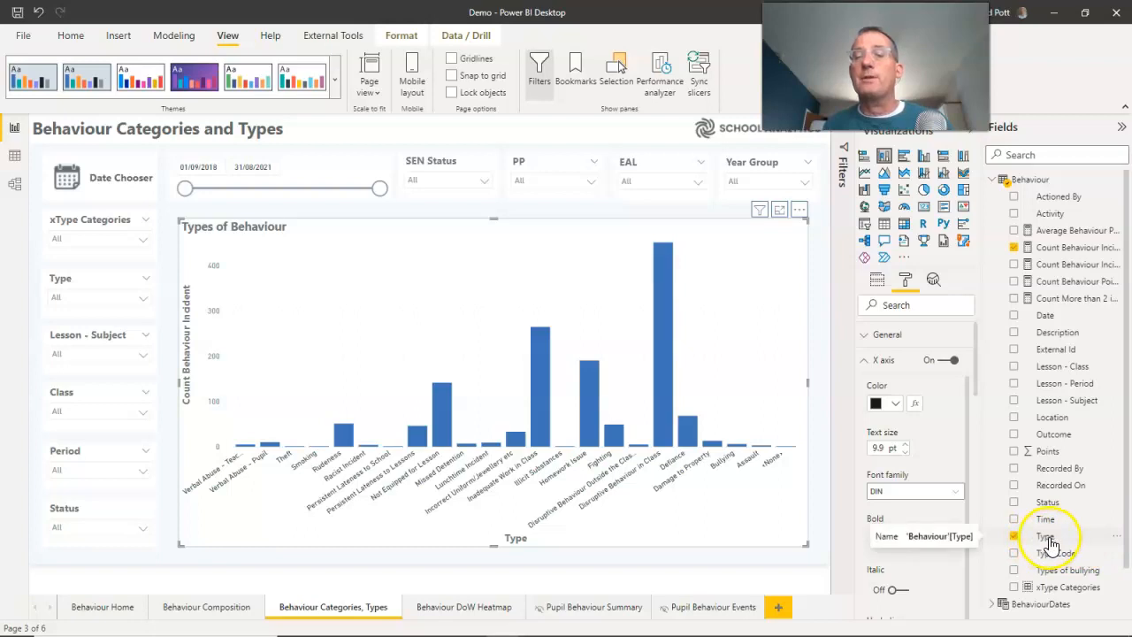
Step: Start a new group on the Behaviour table's Type field and name it Type Categories
left_click(1118, 543)
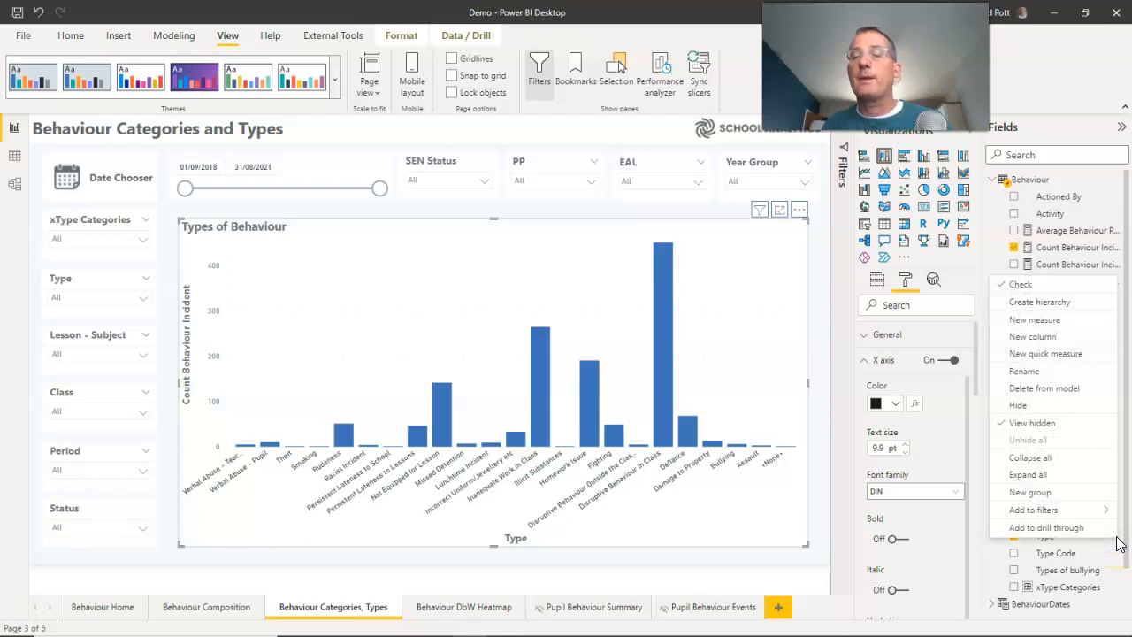
left_click(1030, 496)
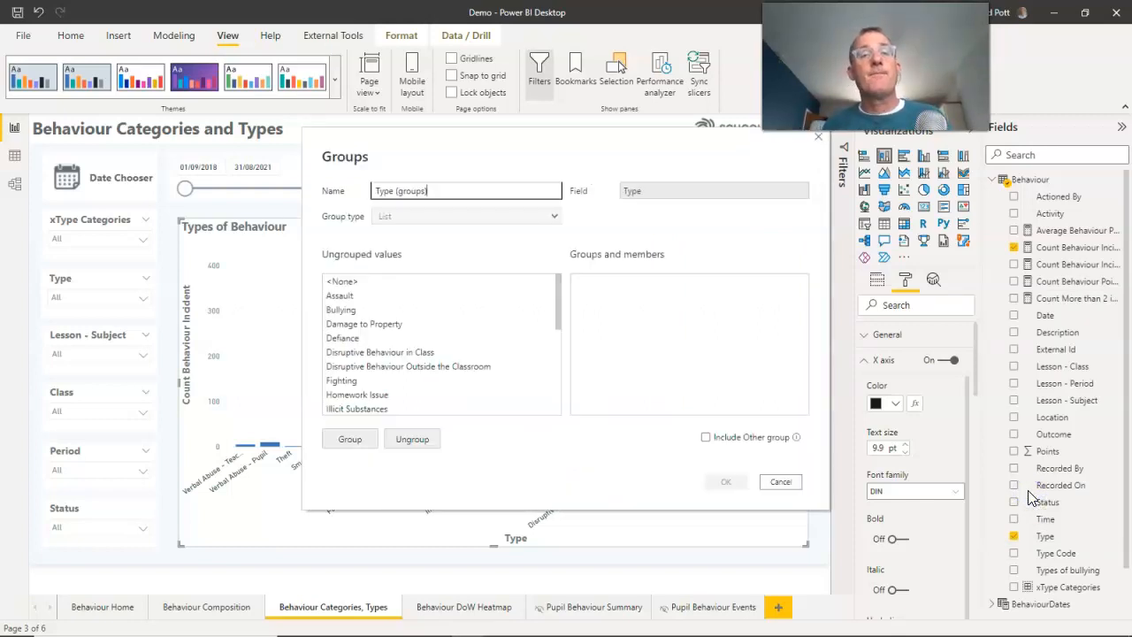
left_click_drag(468, 191, 396, 199)
type("Cate")
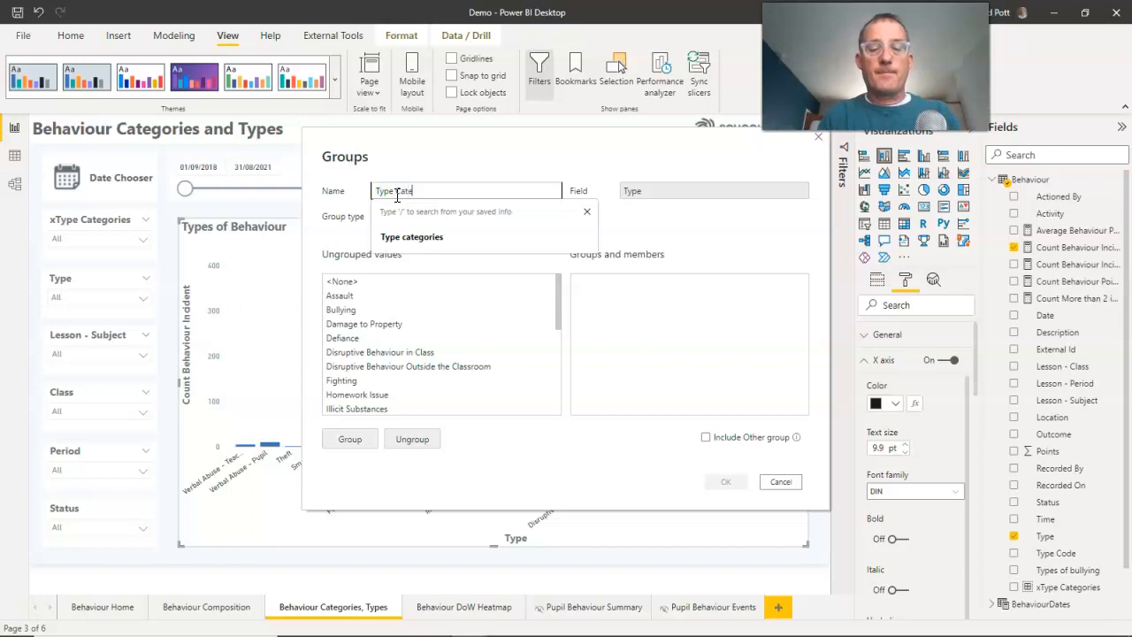
type("gories")
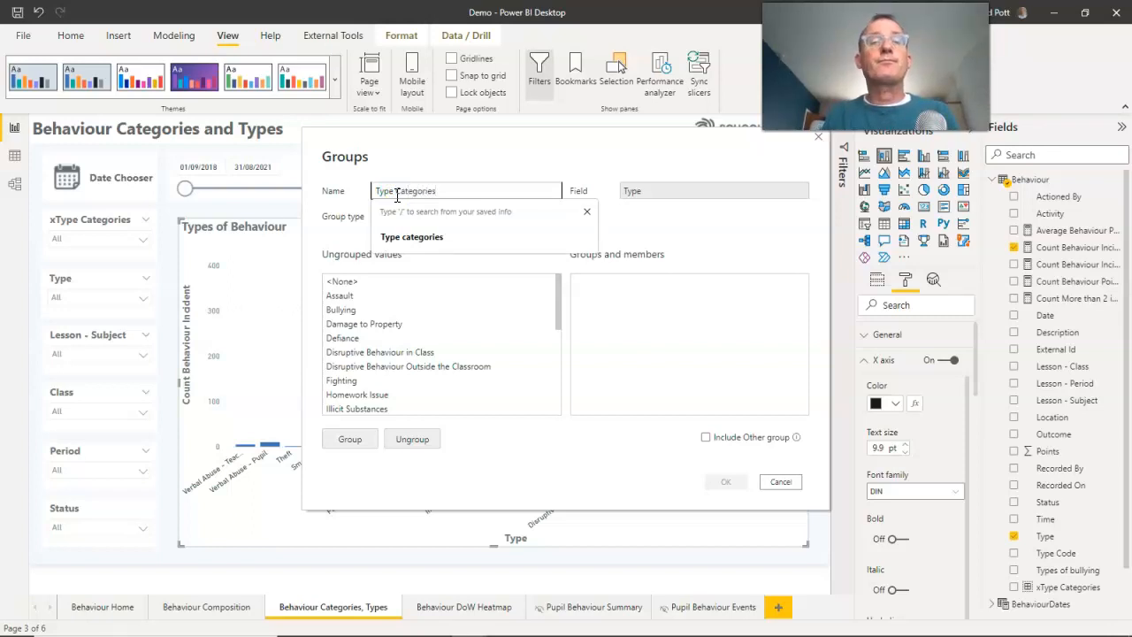
left_click(352, 230)
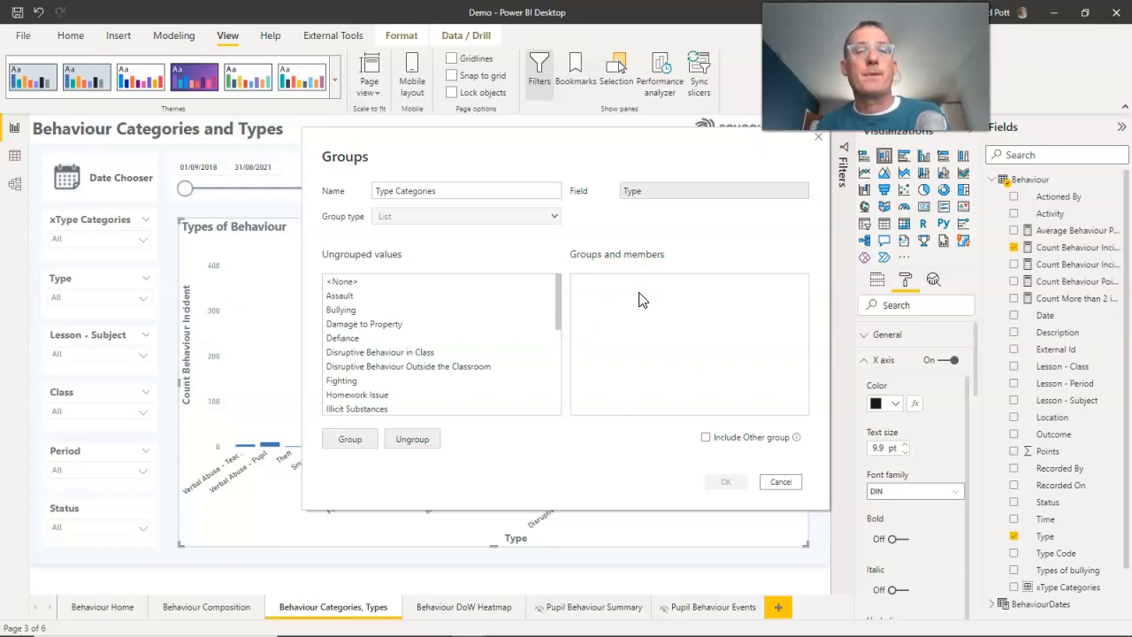
Step: Group Assault, Bullying, Damage to Property, Fighting and Illicit Substances under the name Cat 1
left_click(334, 299)
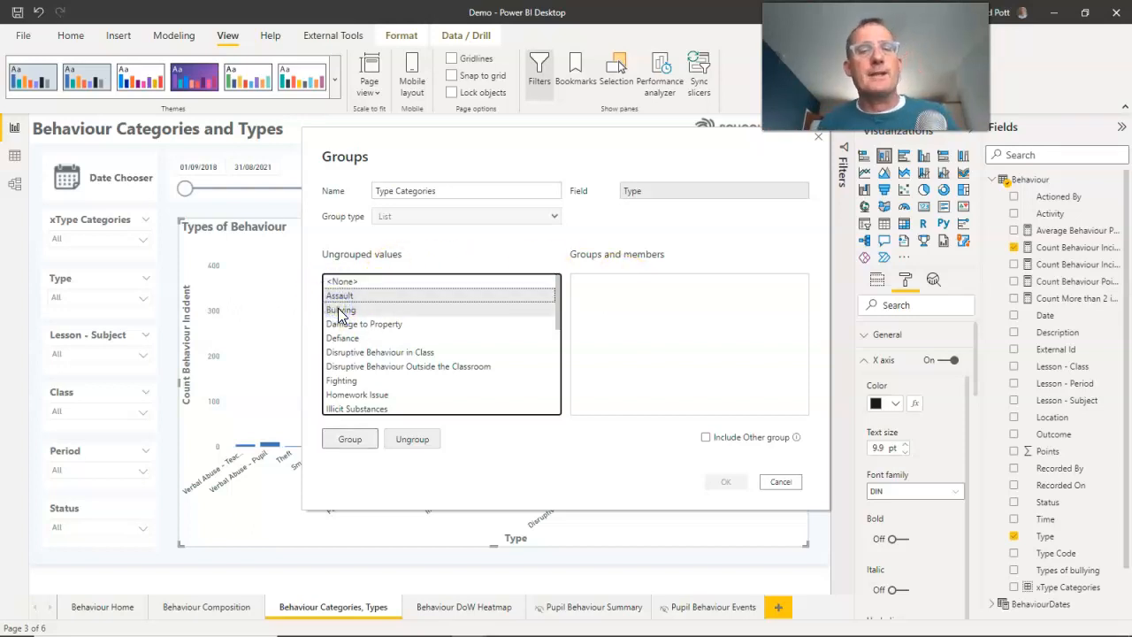
left_click(349, 324, "shift")
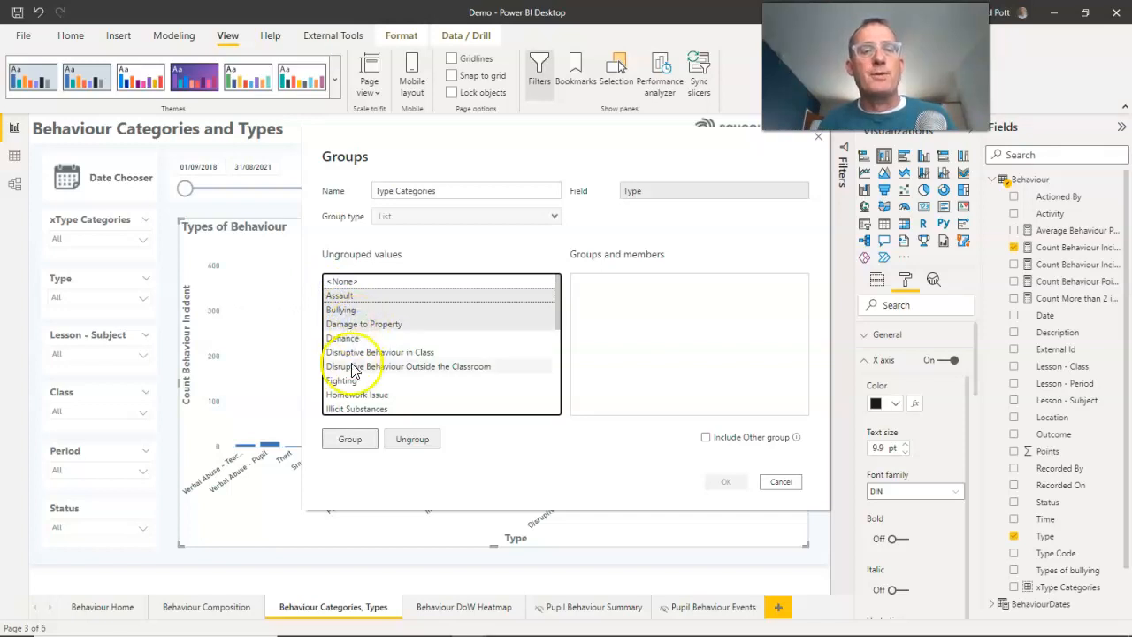
scroll(345, 382, "down", 2)
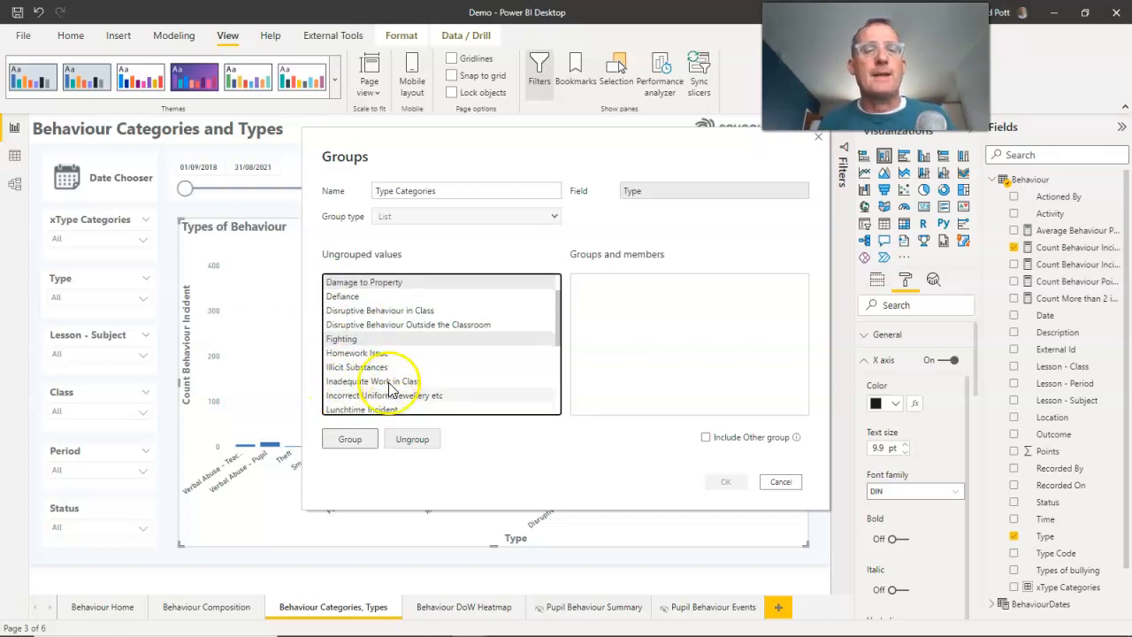
left_click(377, 370, "ctrl")
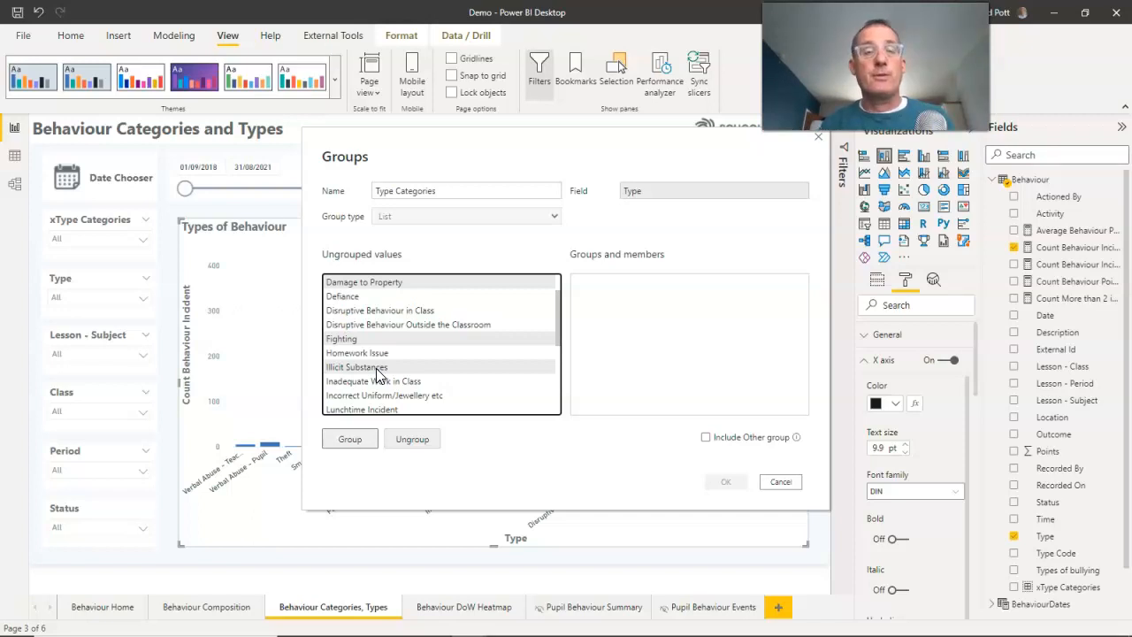
left_click(351, 442)
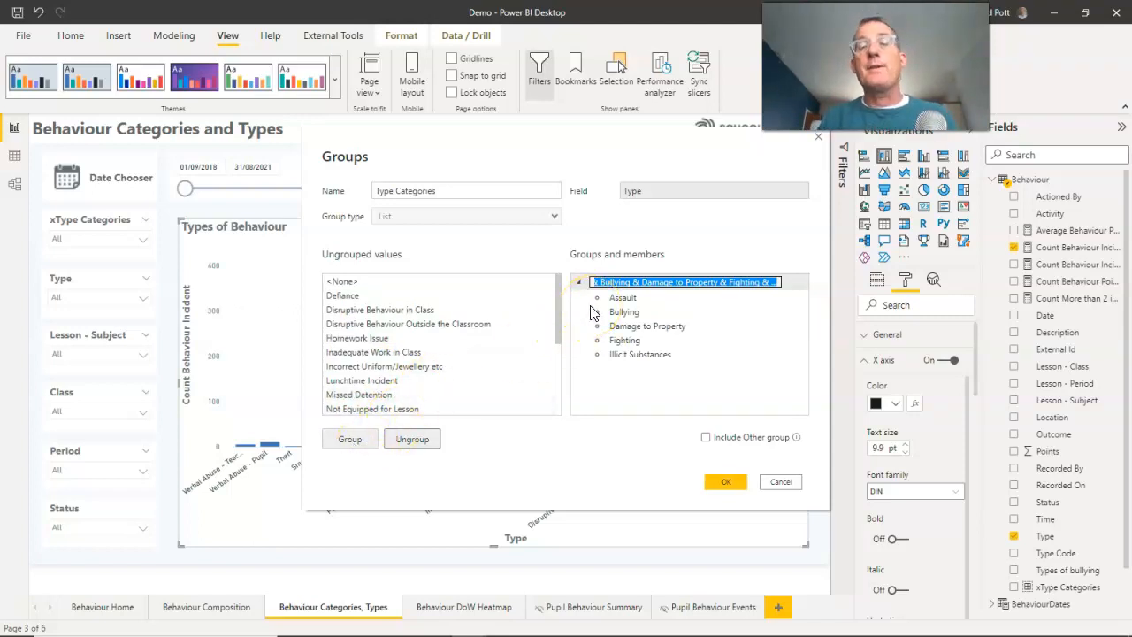
type("Cat 1")
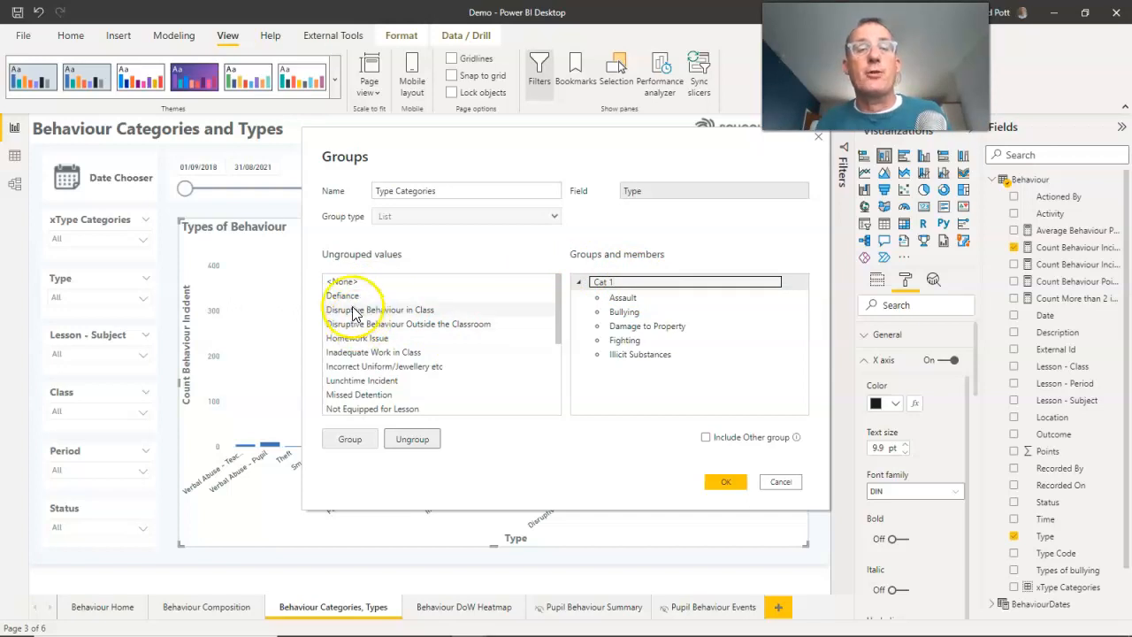
Step: Group Defiance, both Disruptive Behaviour types, Homework Issue, Lunchtime Incident, Missed Detention, Racist Incident, Rudeness and Smoking as Cat 2
left_click(341, 297)
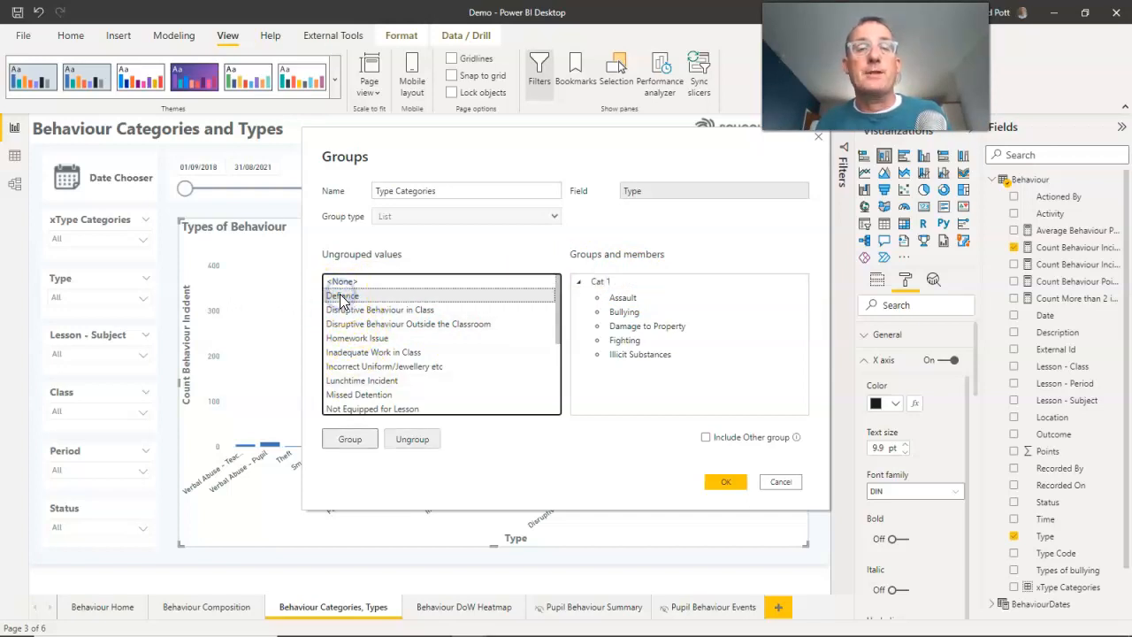
left_click(345, 309, "ctrl")
left_click(351, 325, "ctrl")
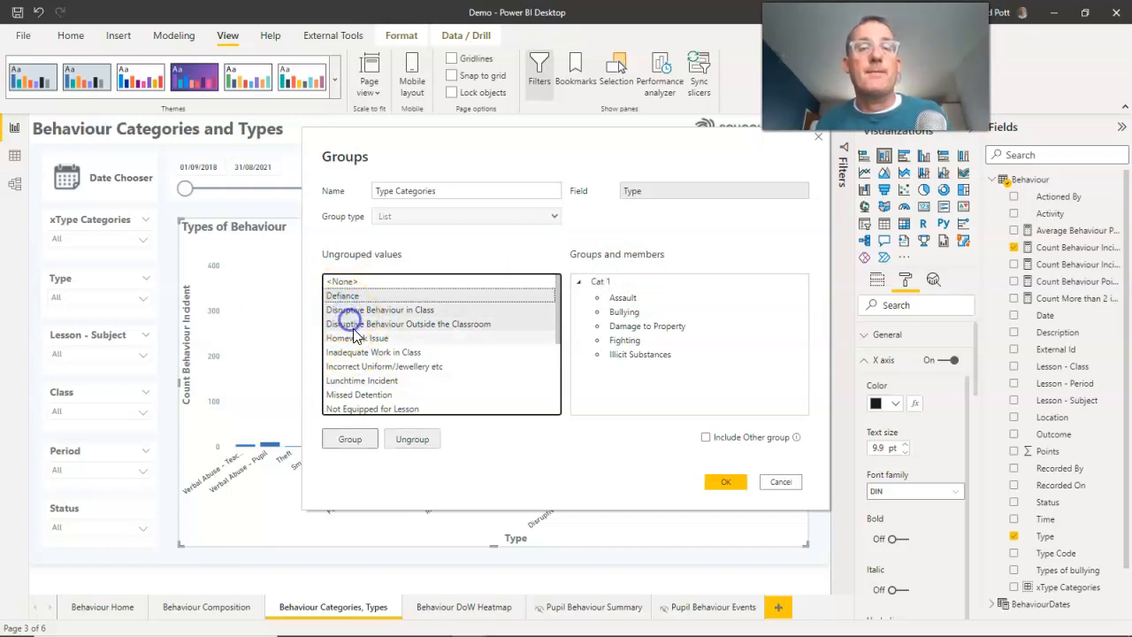
left_click(353, 338, "ctrl")
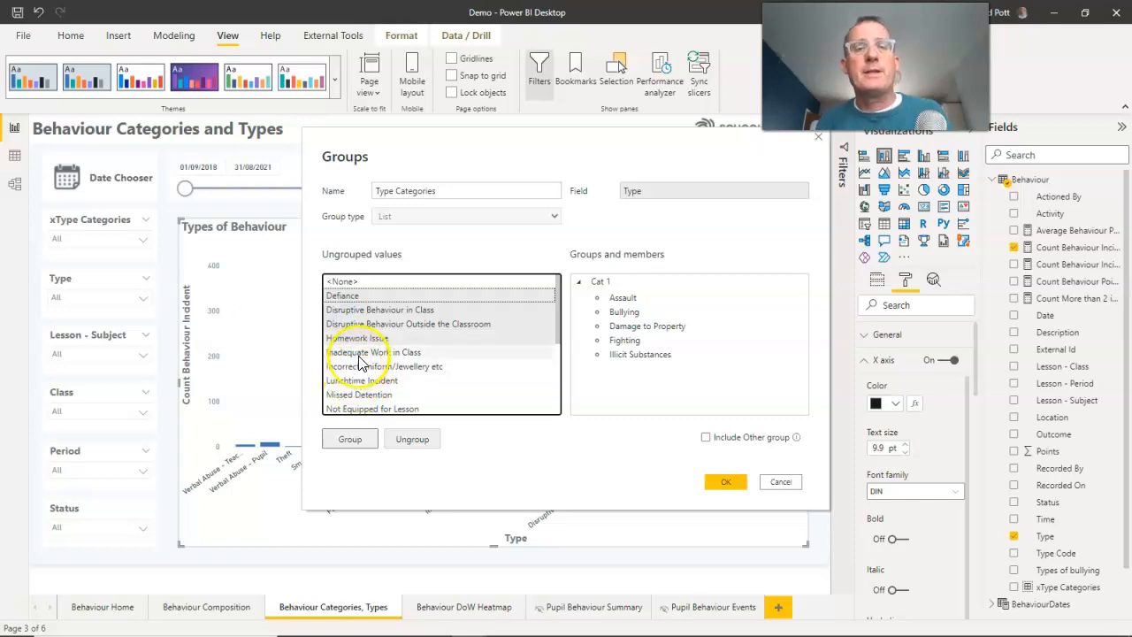
left_click(363, 381, "ctrl")
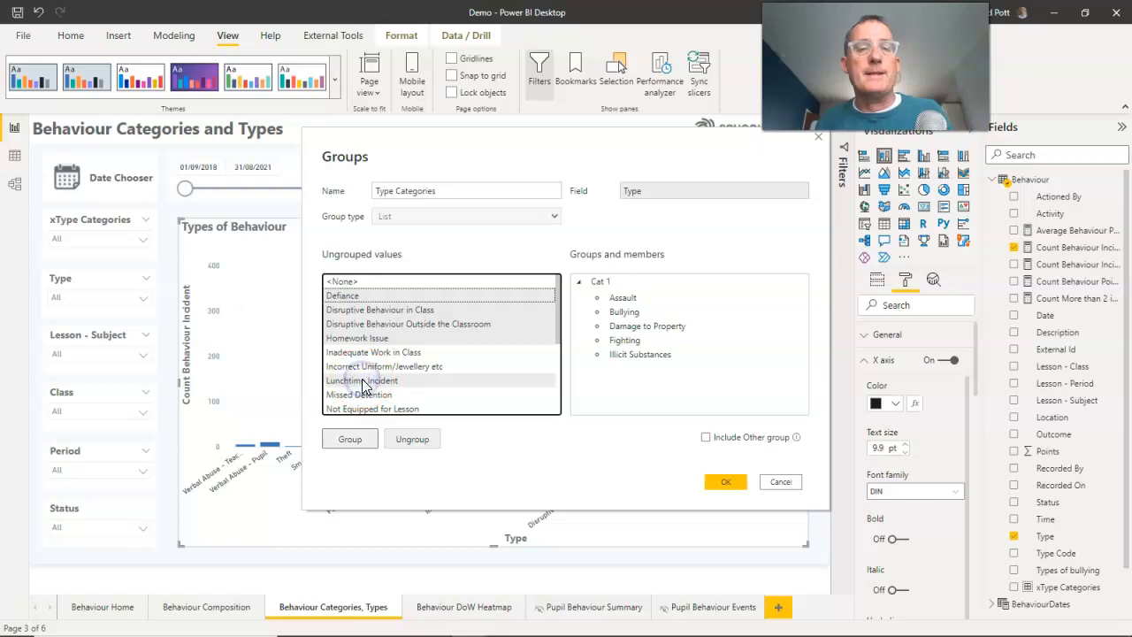
scroll(365, 392, "down", 1)
left_click(363, 374, "ctrl")
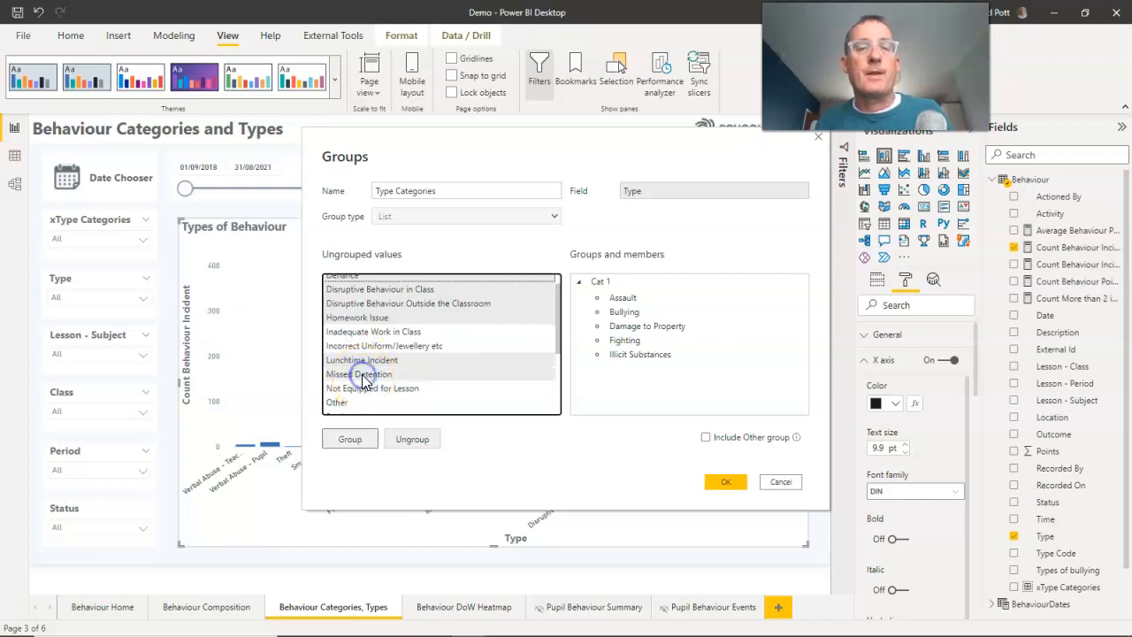
scroll(361, 380, "down", 3)
left_click(361, 380, "ctrl")
scroll(361, 380, "down", 1)
left_click(353, 377, "ctrl")
left_click(349, 388, "ctrl")
left_click(351, 439)
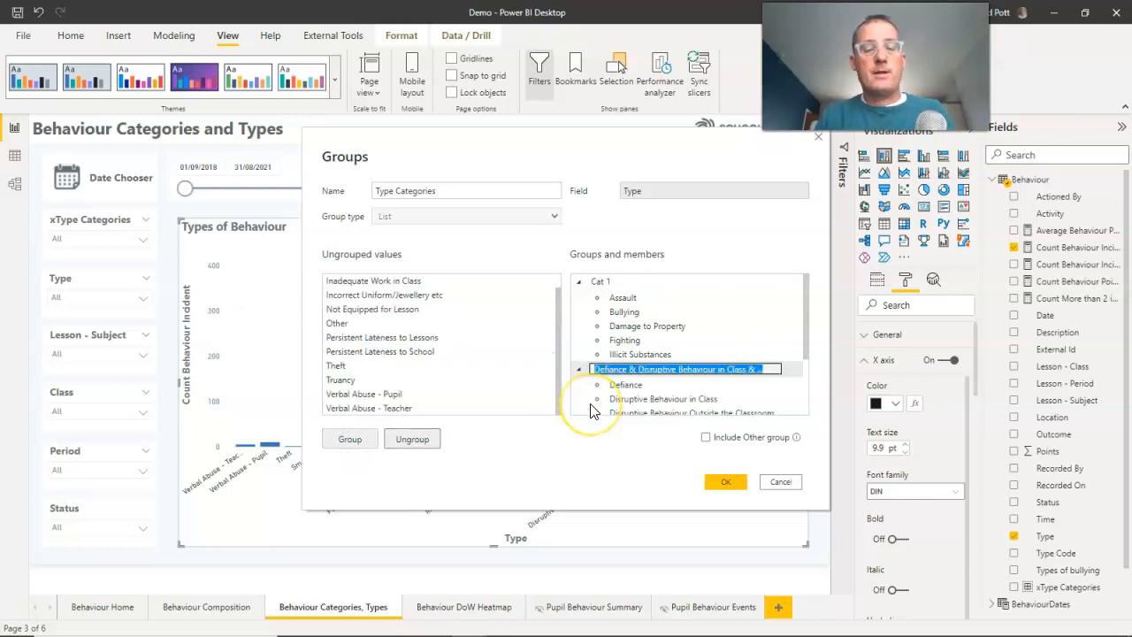
type("Cat 2")
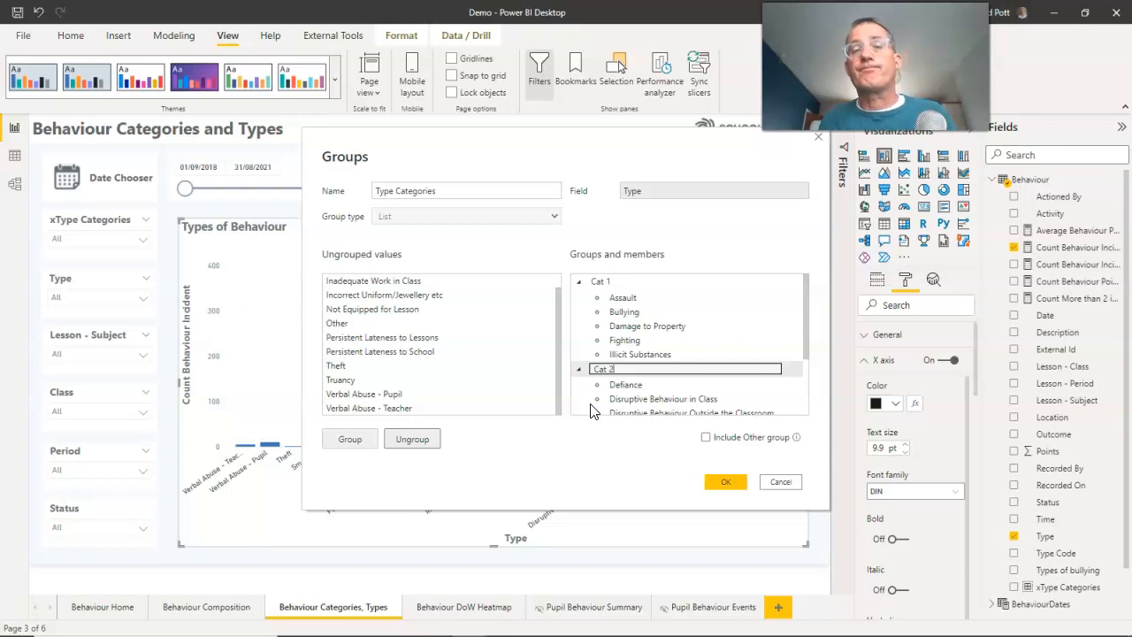
Step: Group all remaining ungrouped behaviour types except <None> under the name Cat 3
left_click(356, 284)
left_click(356, 295, "ctrl")
left_click(350, 311, "ctrl")
left_click_drag(350, 311, 379, 407)
scroll(380, 347, "up", 1)
left_click(344, 281, "ctrl")
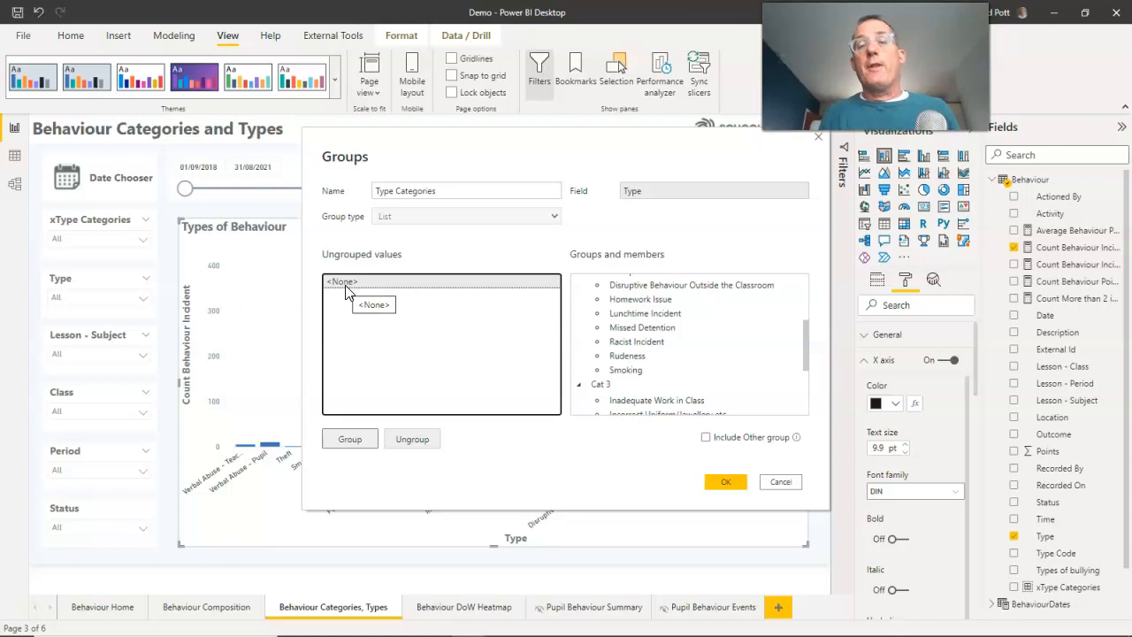
Step: Include an Other group for the ungrouped values and save the Type Categories grouping
left_click(706, 439)
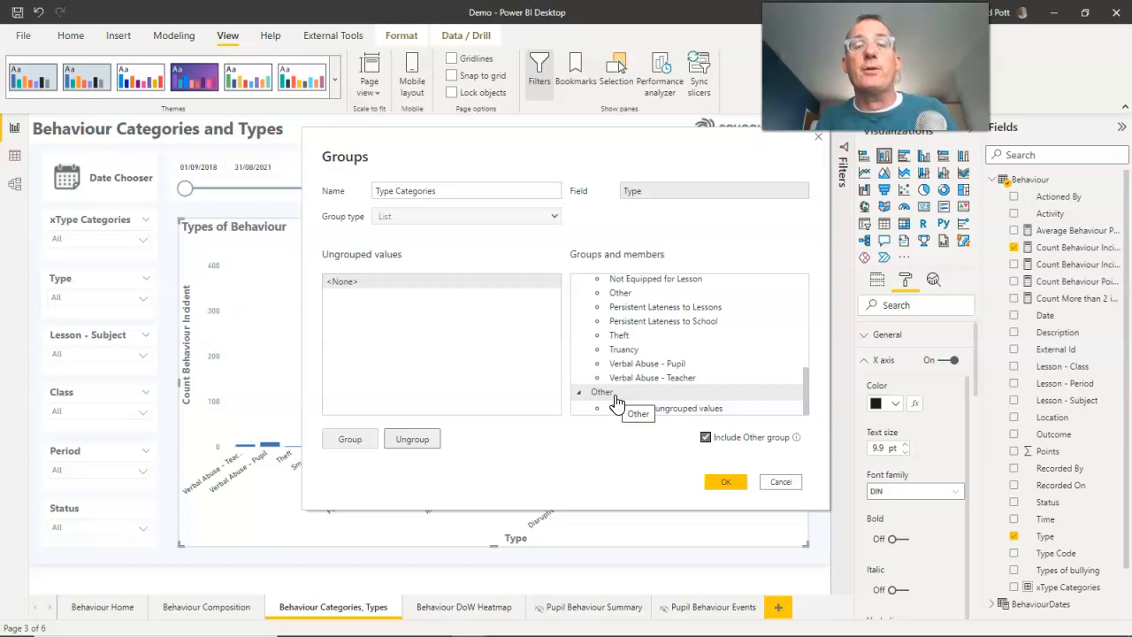
scroll(677, 371, "up", 3)
left_click(730, 481)
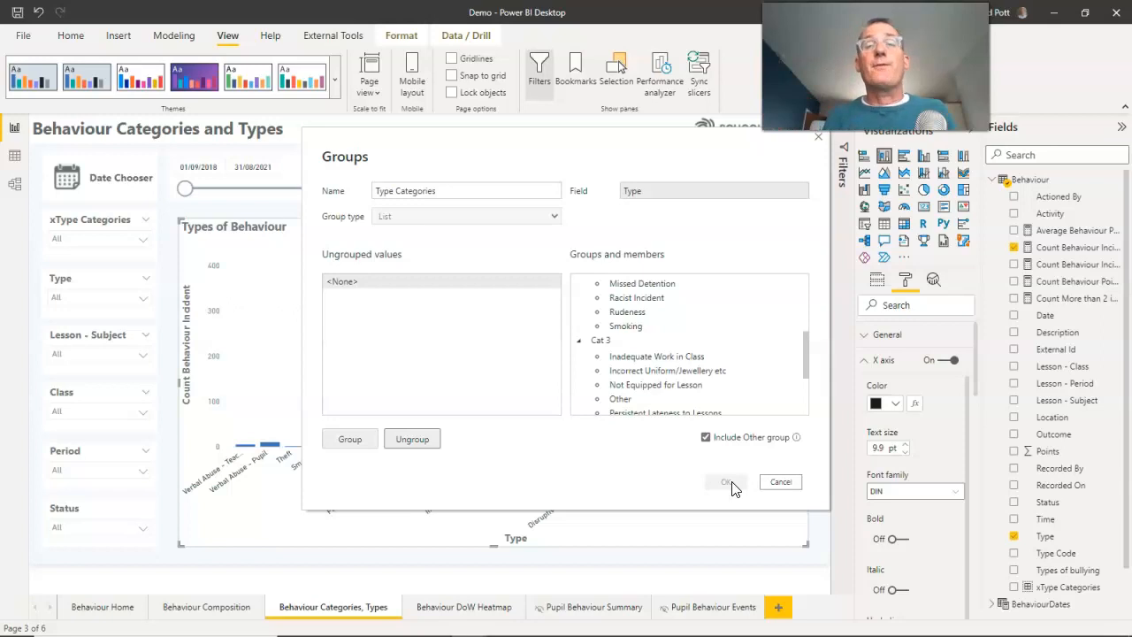
left_click(944, 439)
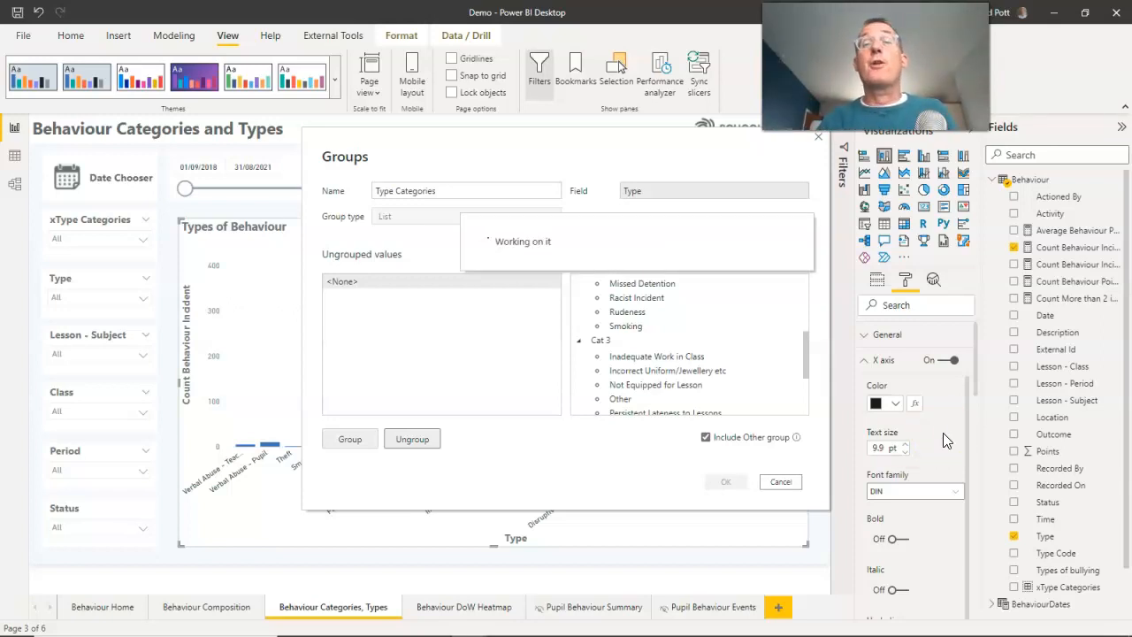
left_click(972, 439)
left_click(1090, 446)
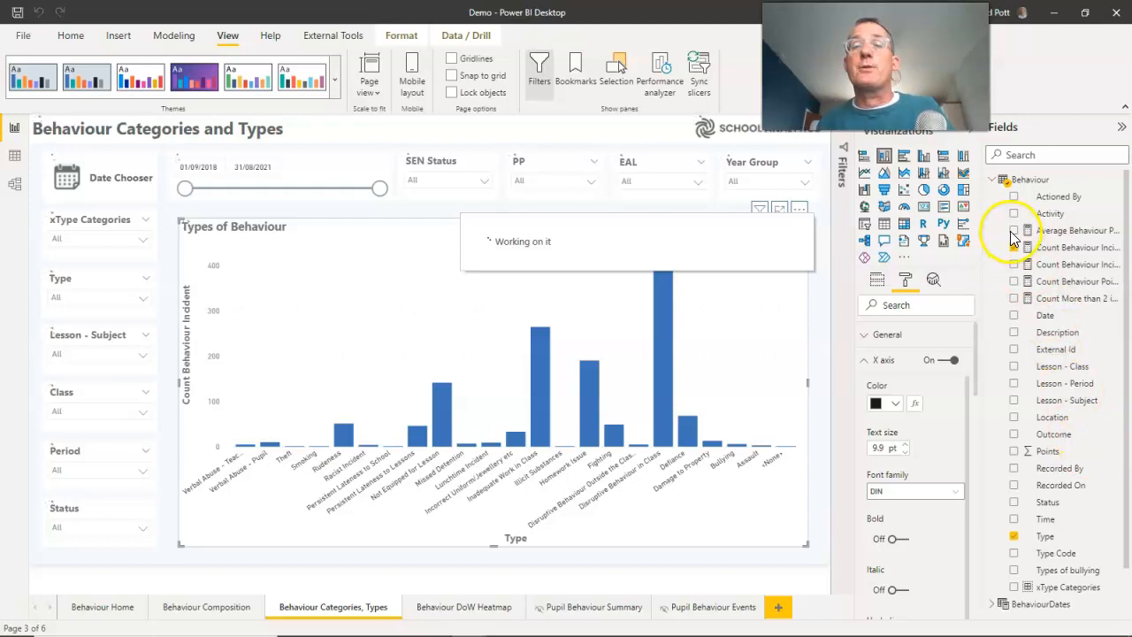
Step: Check each behaviour type's category by temporarily adding the Type Categories field to the incident table
left_click(1065, 555)
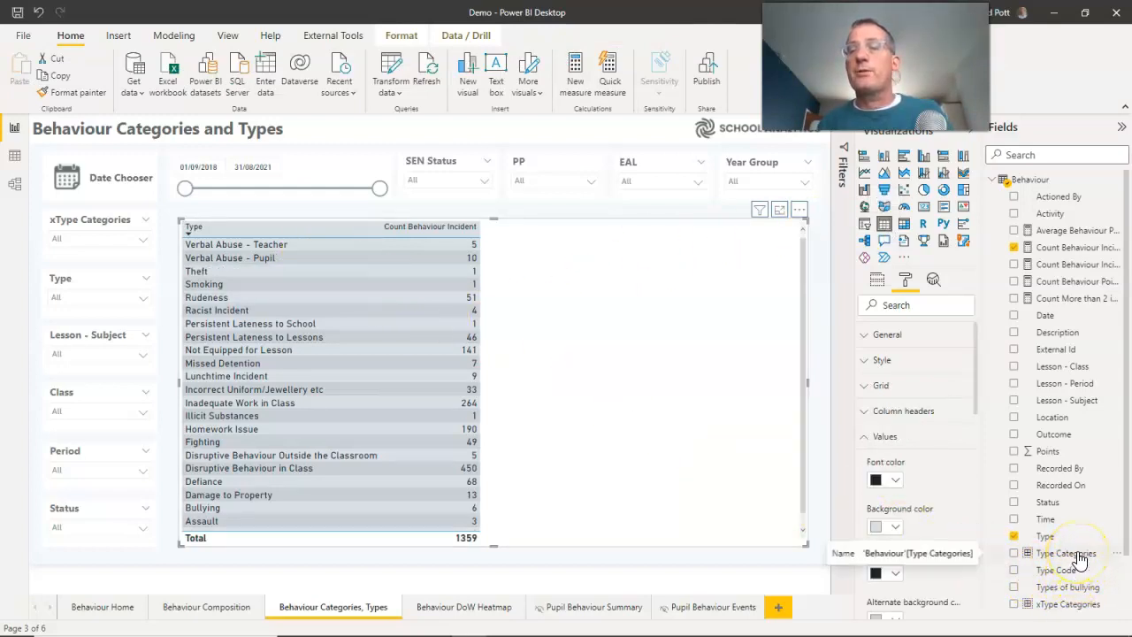
left_click_drag(1079, 555, 688, 394)
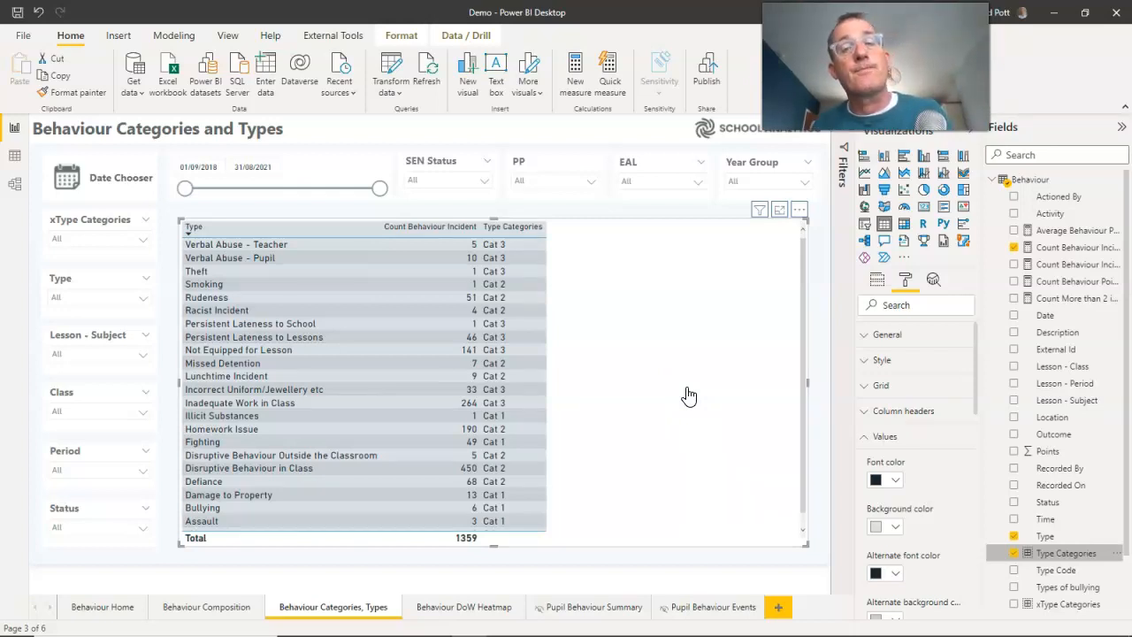
left_click(876, 283)
left_click(968, 357)
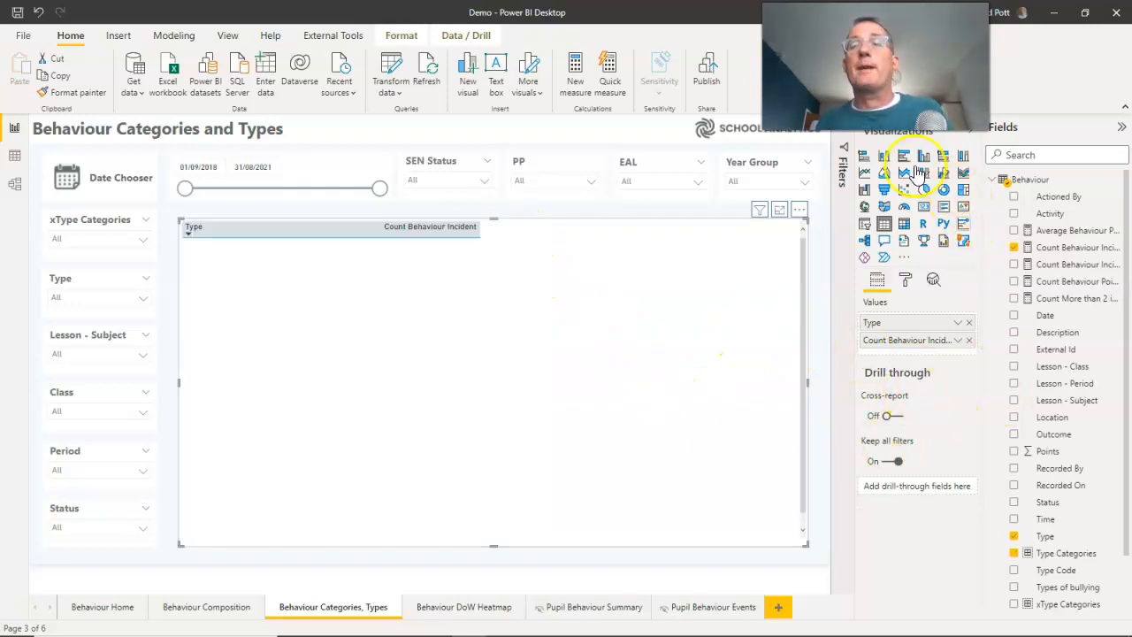
Step: Convert the incident table to a stacked column chart and place Type Categories above Type on its axis
left_click(884, 158)
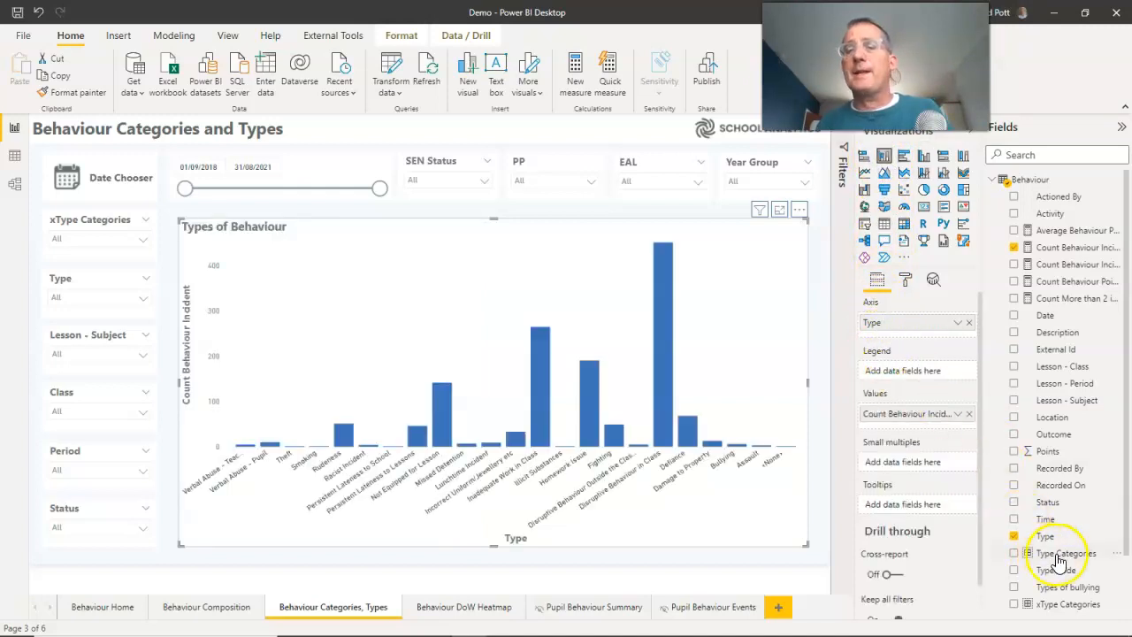
left_click_drag(1051, 548, 920, 326)
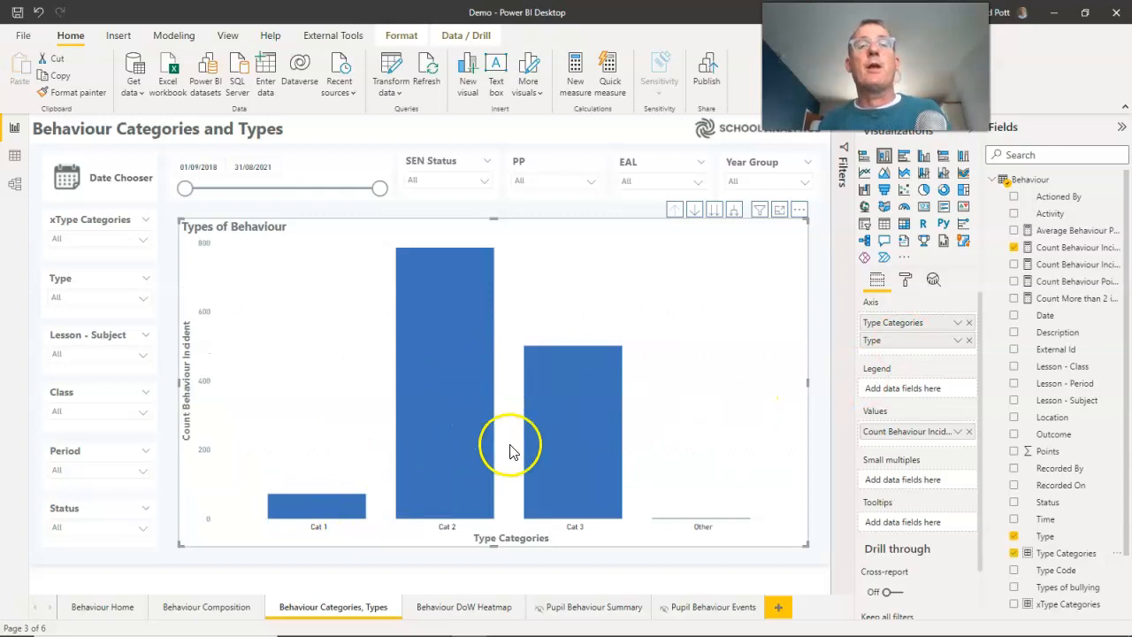
Step: Inspect the category columns, expand the chart to show Type within each category, and drill back up
mouse_move(606, 449)
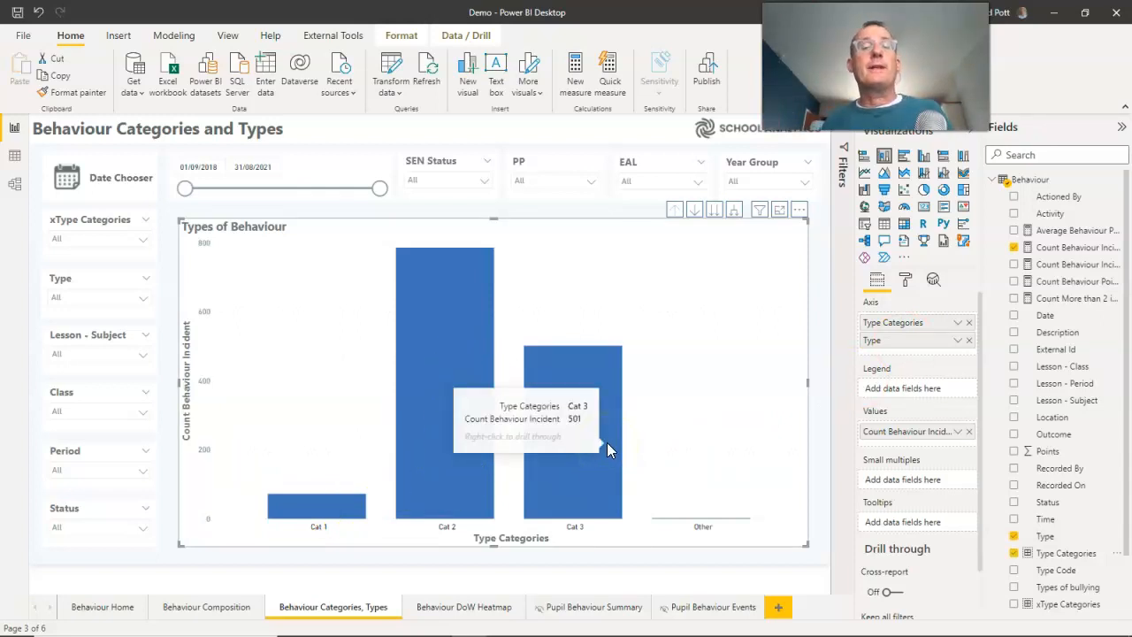
mouse_move(316, 505)
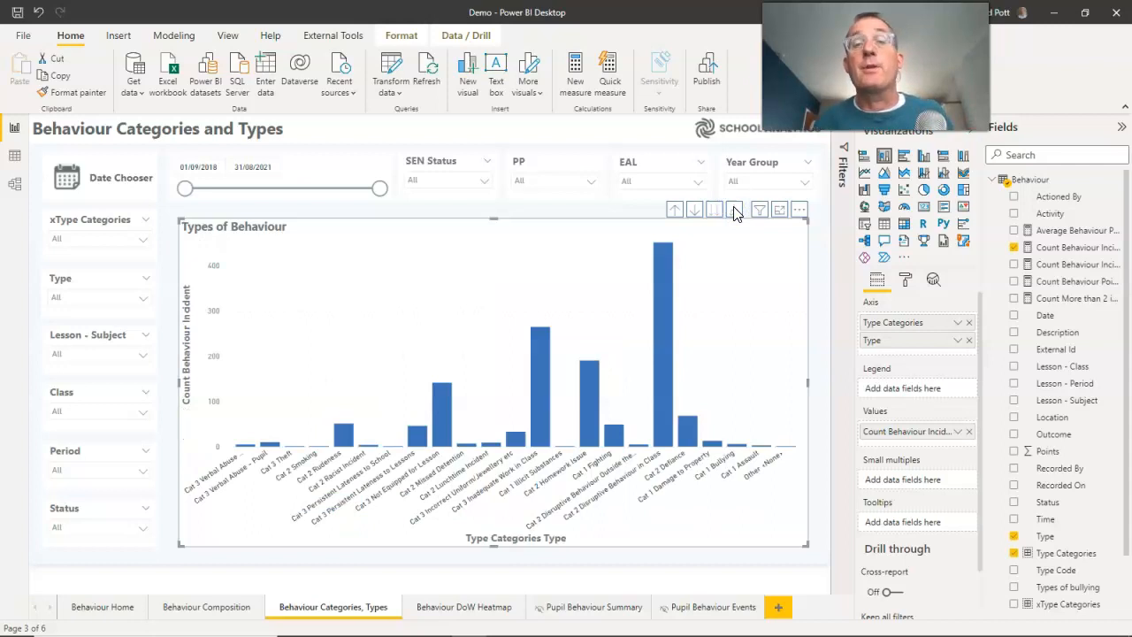
left_click(672, 211)
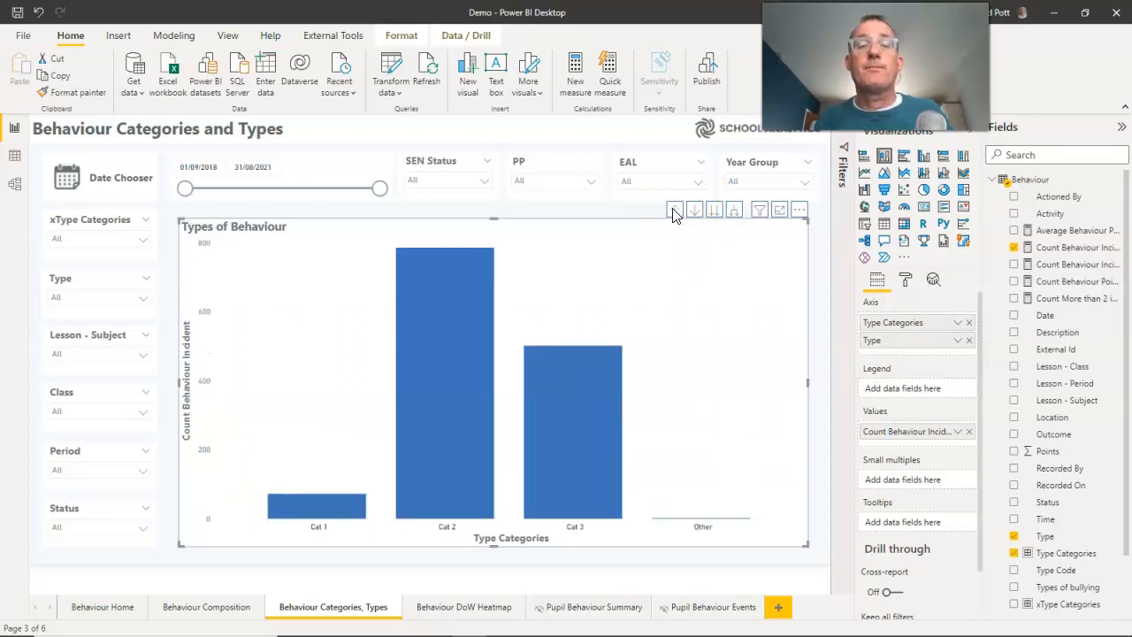
Step: Drill down into the Cat 1 column to view its behaviour types and return to the category level
left_click(694, 210)
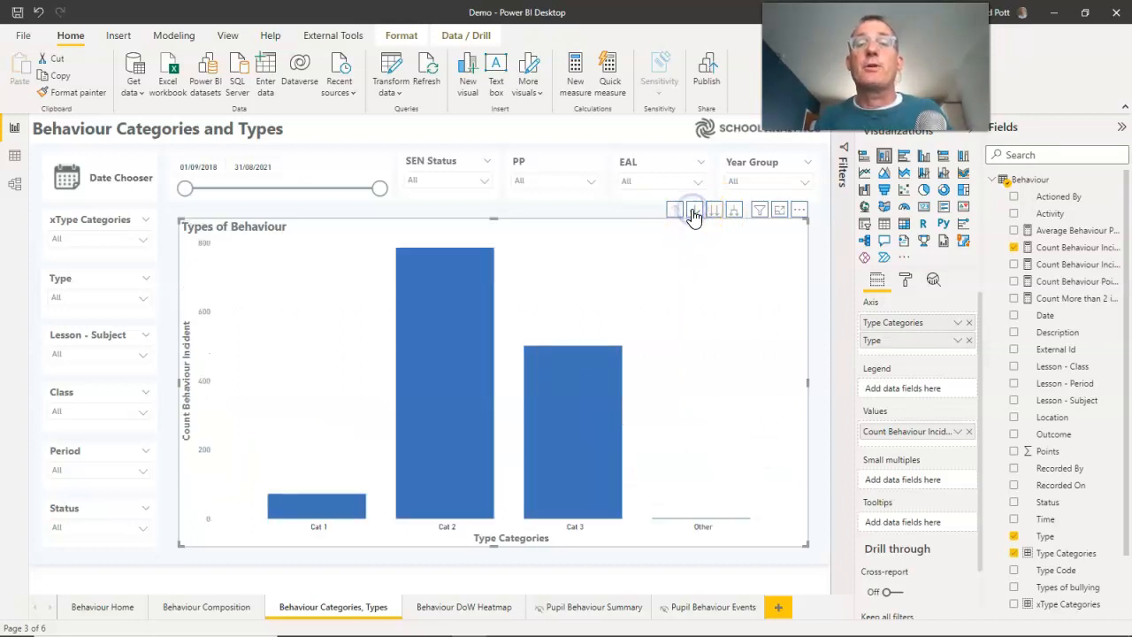
left_click(334, 515)
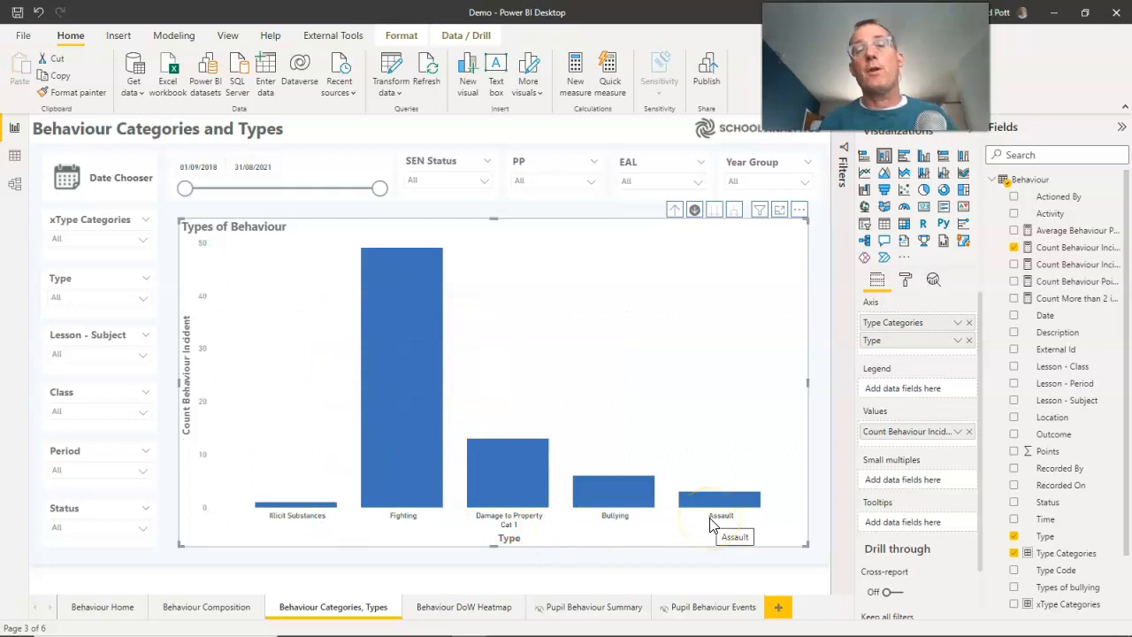
left_click(674, 210)
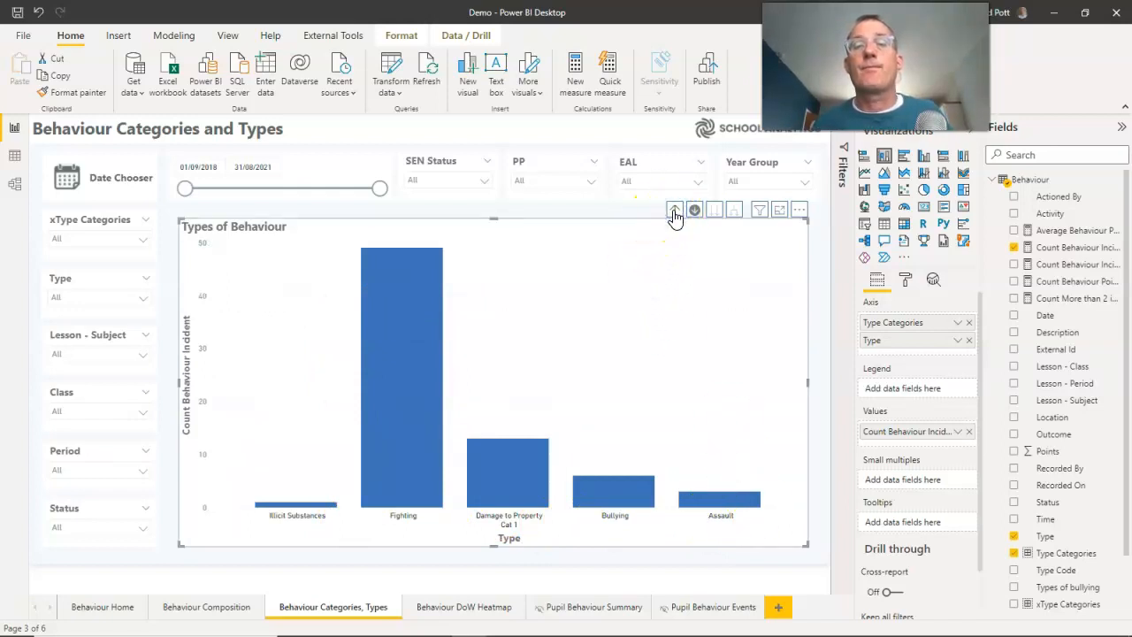